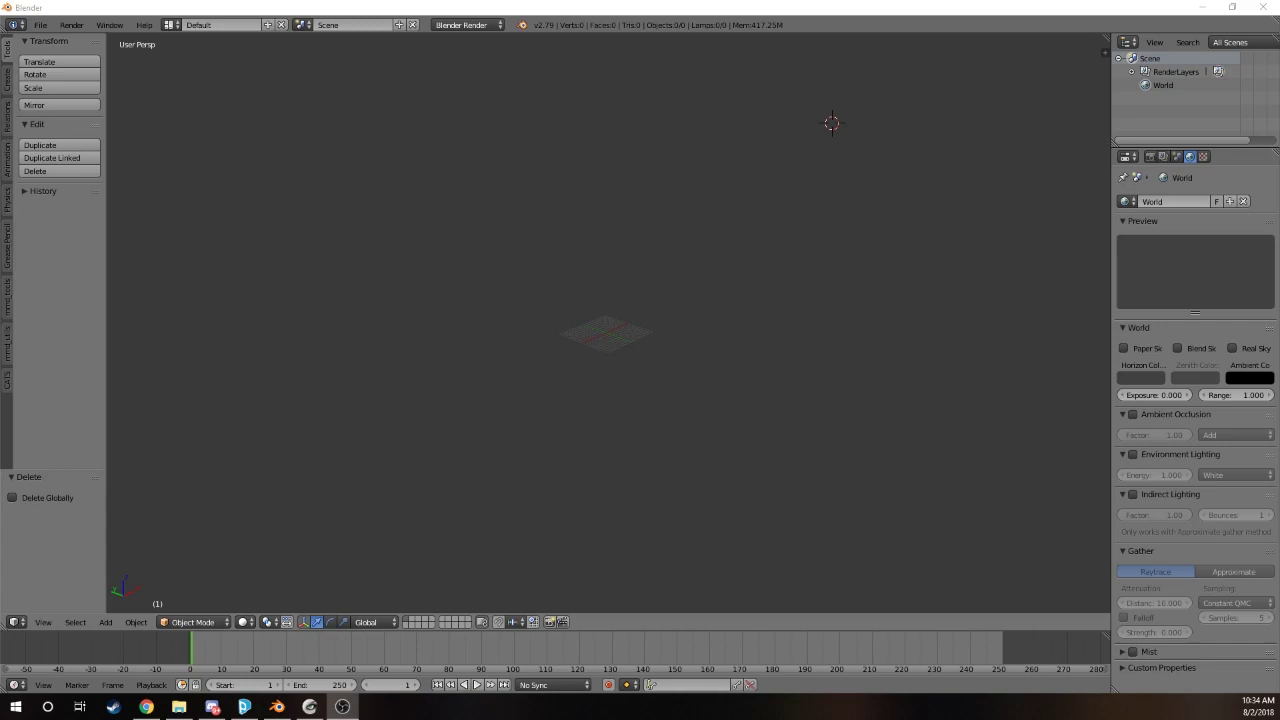
Import Dodge_Challenger_SRT10_OBJ.obj from E:\Downloads as a Wavefront OBJ model.
left_click(40, 24)
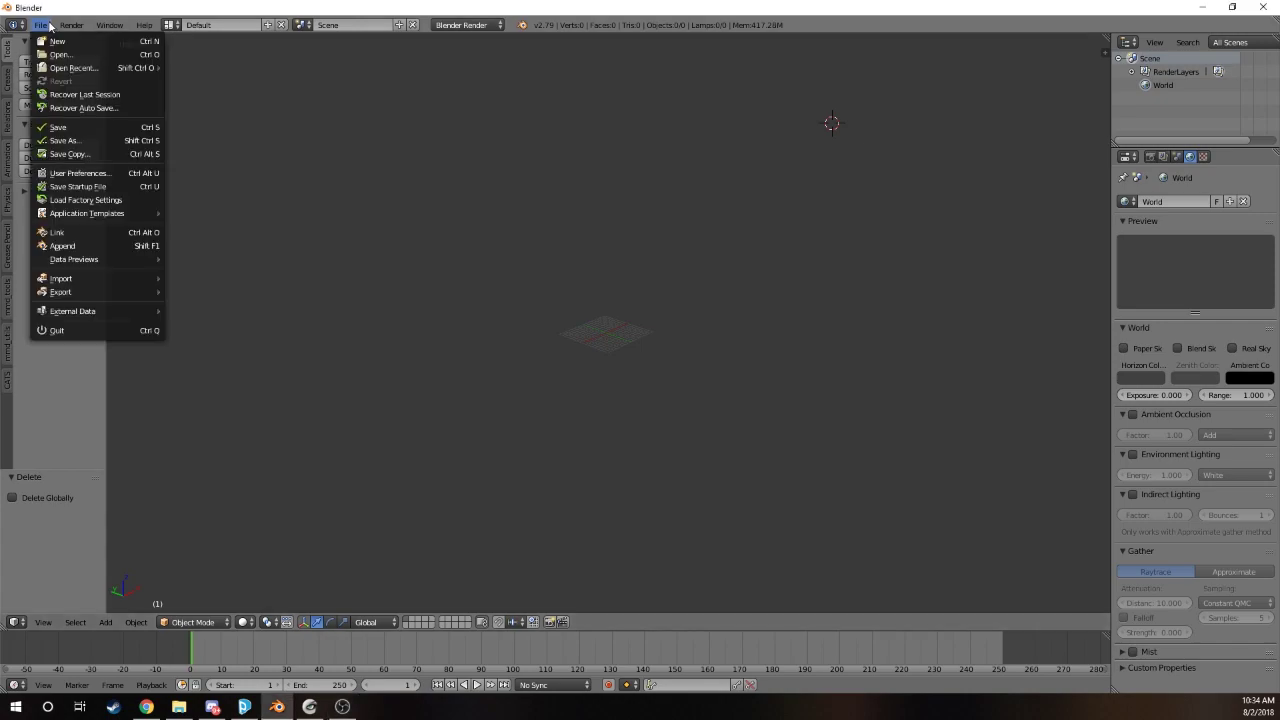
mouse_move(105, 281)
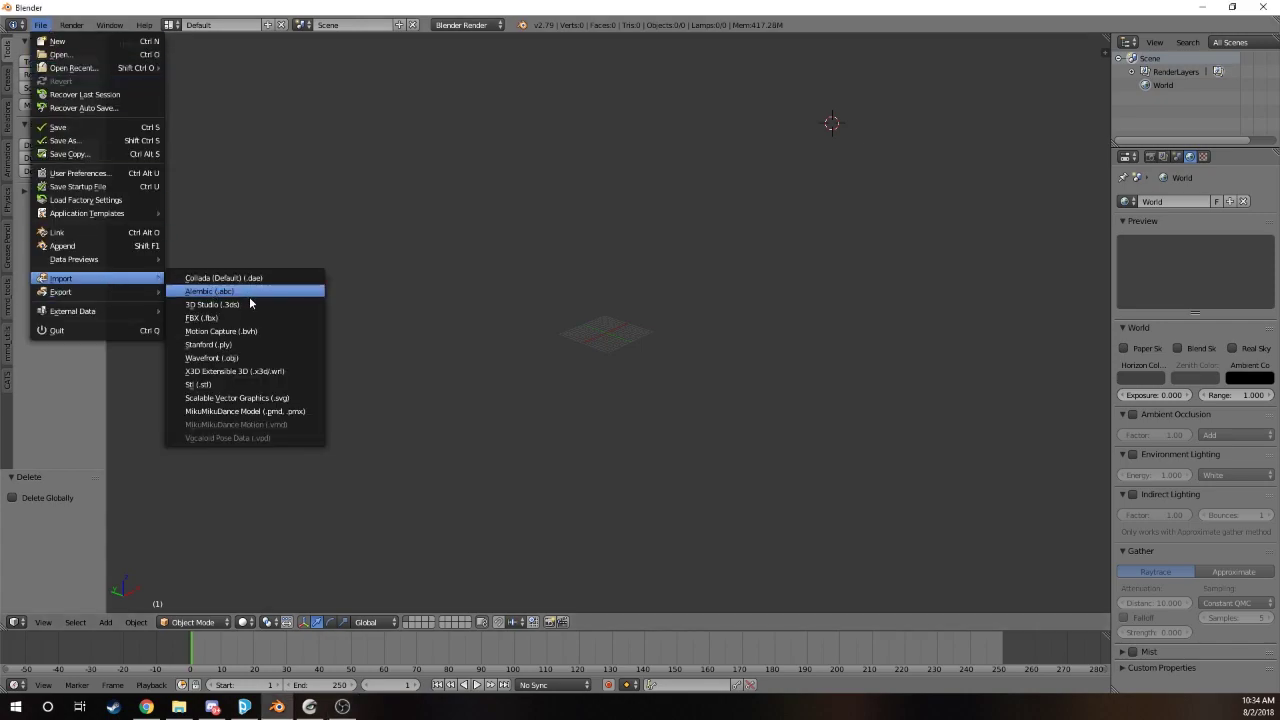
left_click(245, 358)
left_click(233, 157)
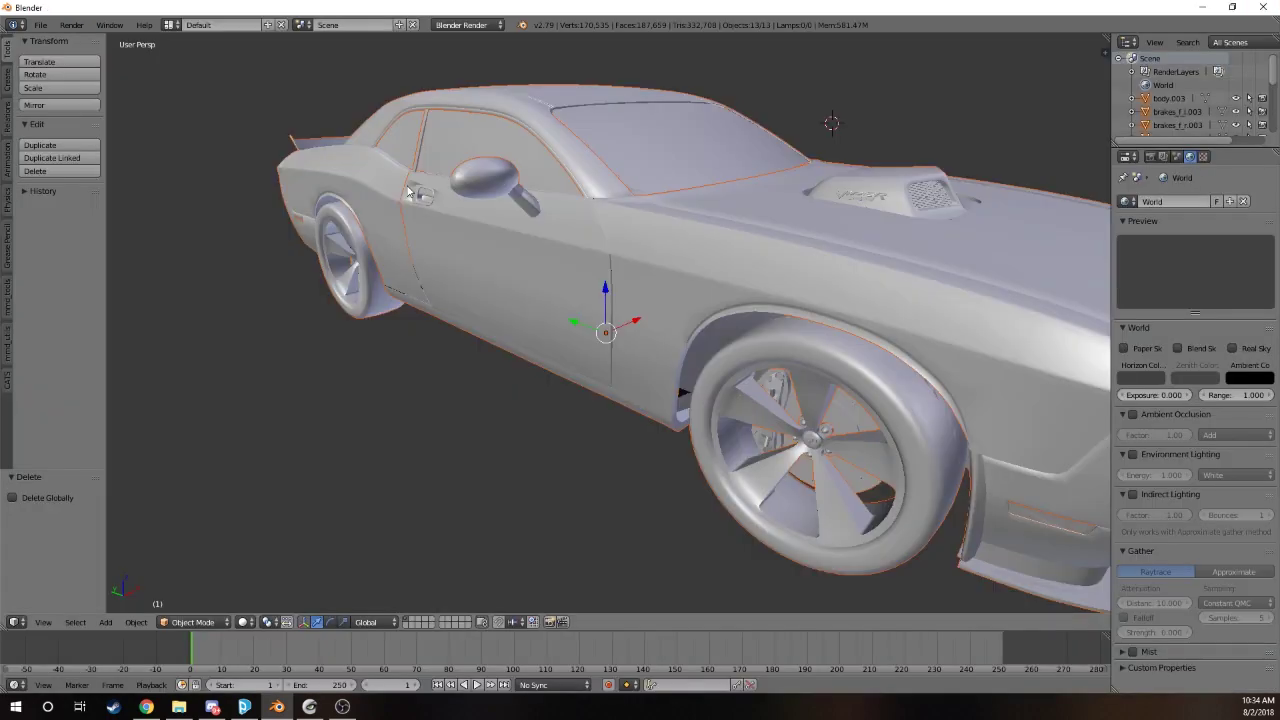
Scale the imported car uniformly down to 0.124, then orbit around it to check it.
scroll(410, 190, "down", 5)
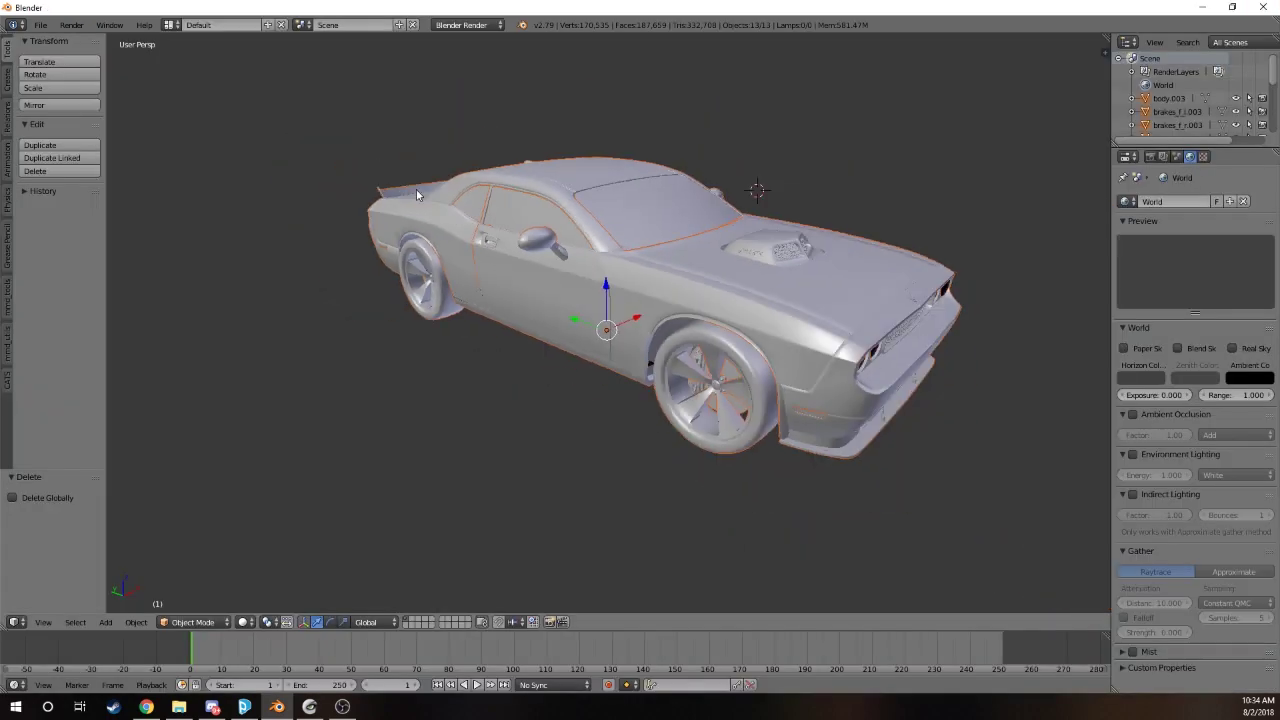
middle_click_drag(808, 220, 818, 216)
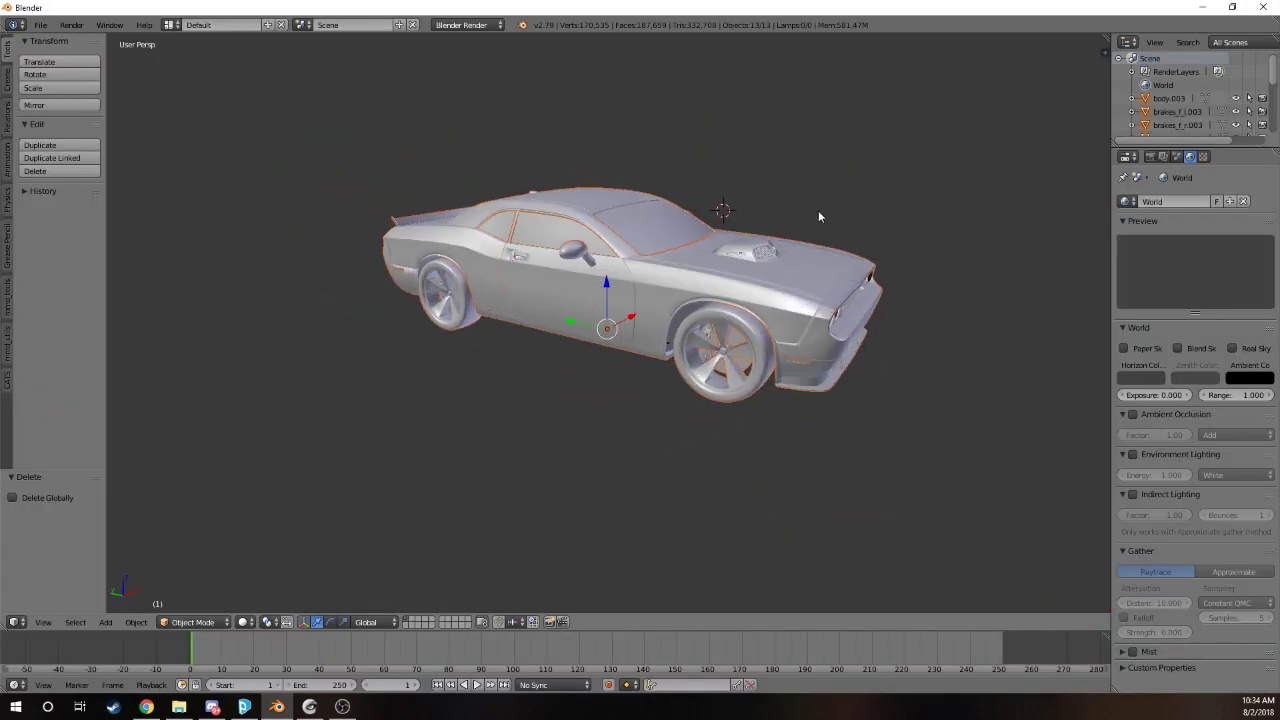
key("s")
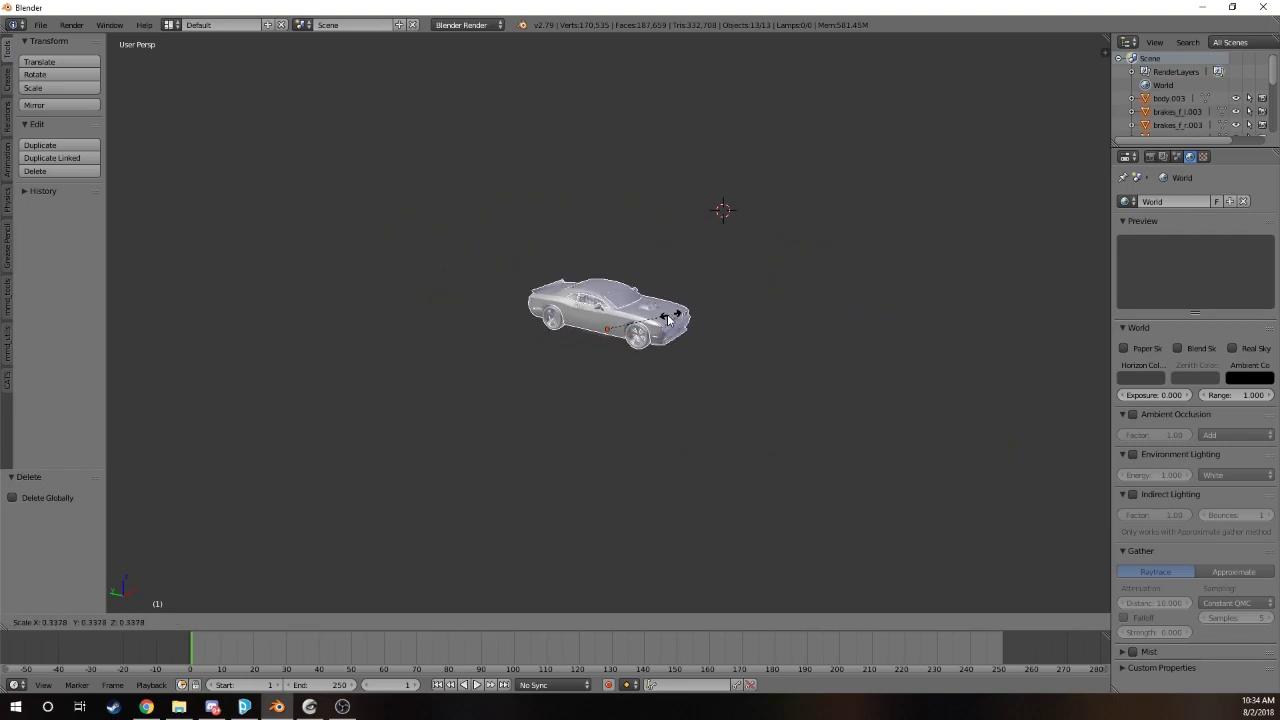
left_click(569, 393)
scroll(560, 388, "up", 5)
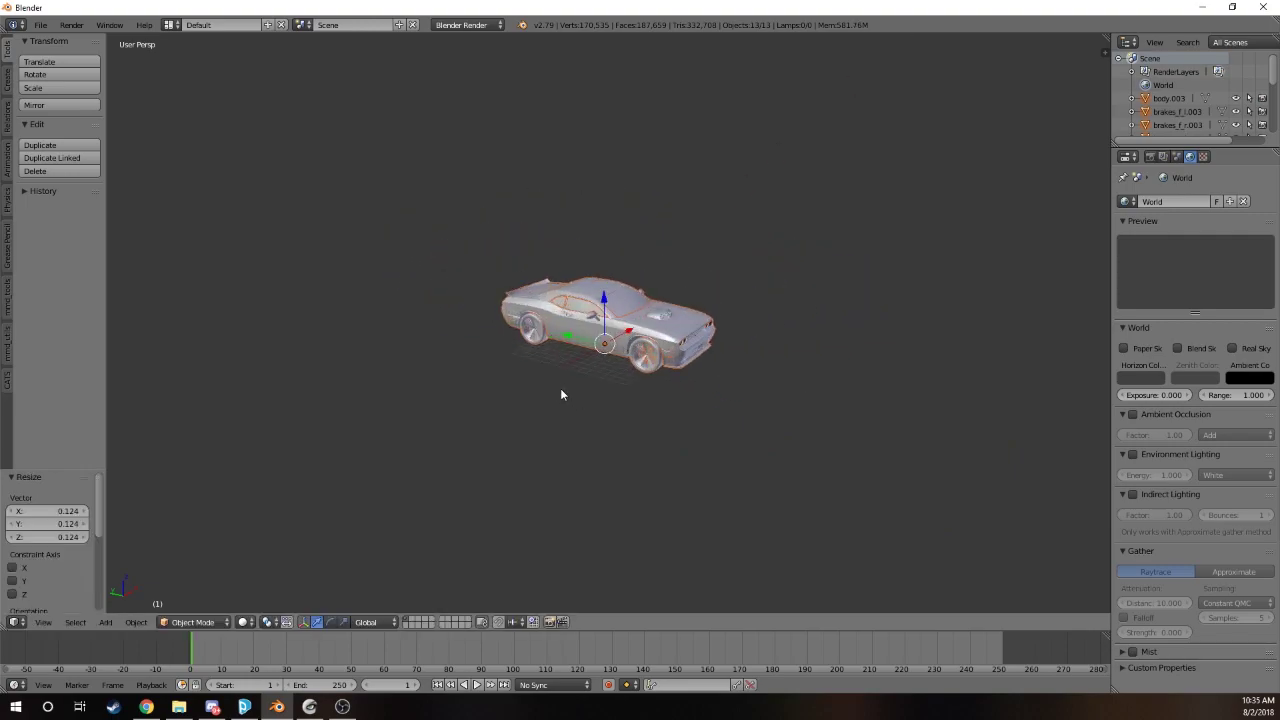
mouse_move(576, 390)
middle_mouse_down()
mouse_move(654, 360)
mouse_move(494, 379)
mouse_move(650, 367)
mouse_move(590, 370)
middle_mouse_up()
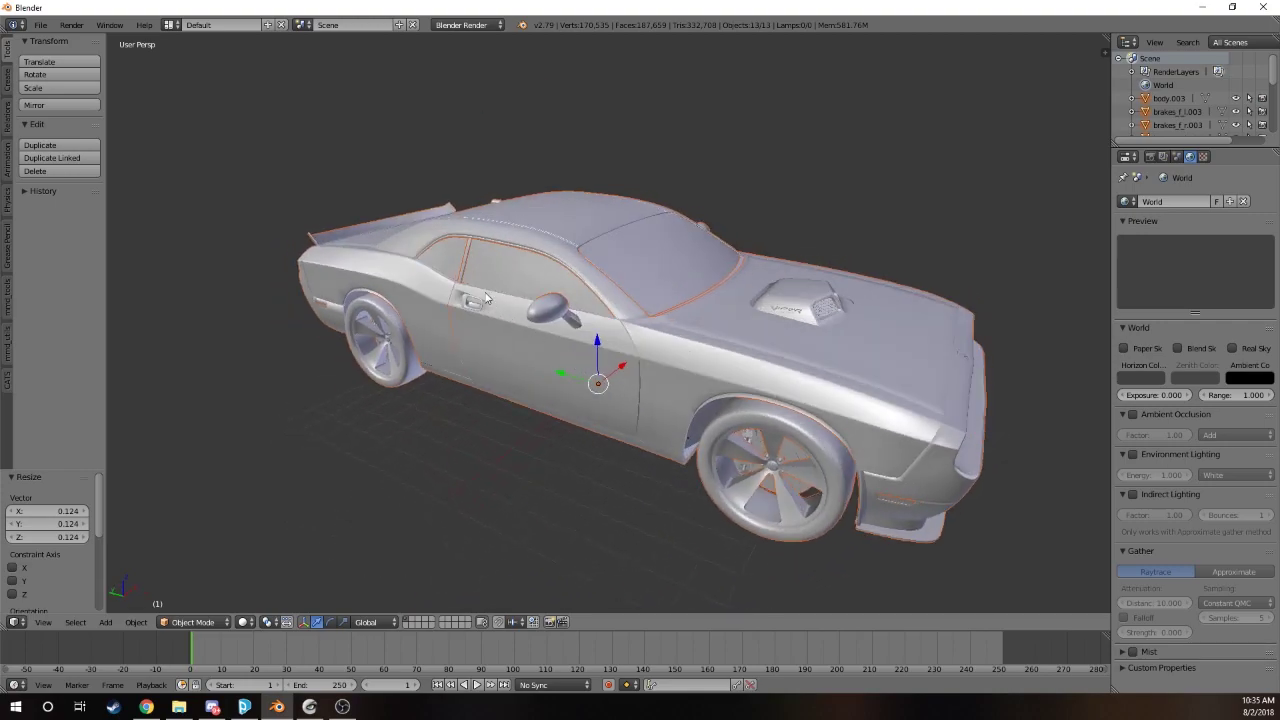
Enable the VRML2 add-ons found by searching 'vrml' and save the user settings.
left_click(38, 26)
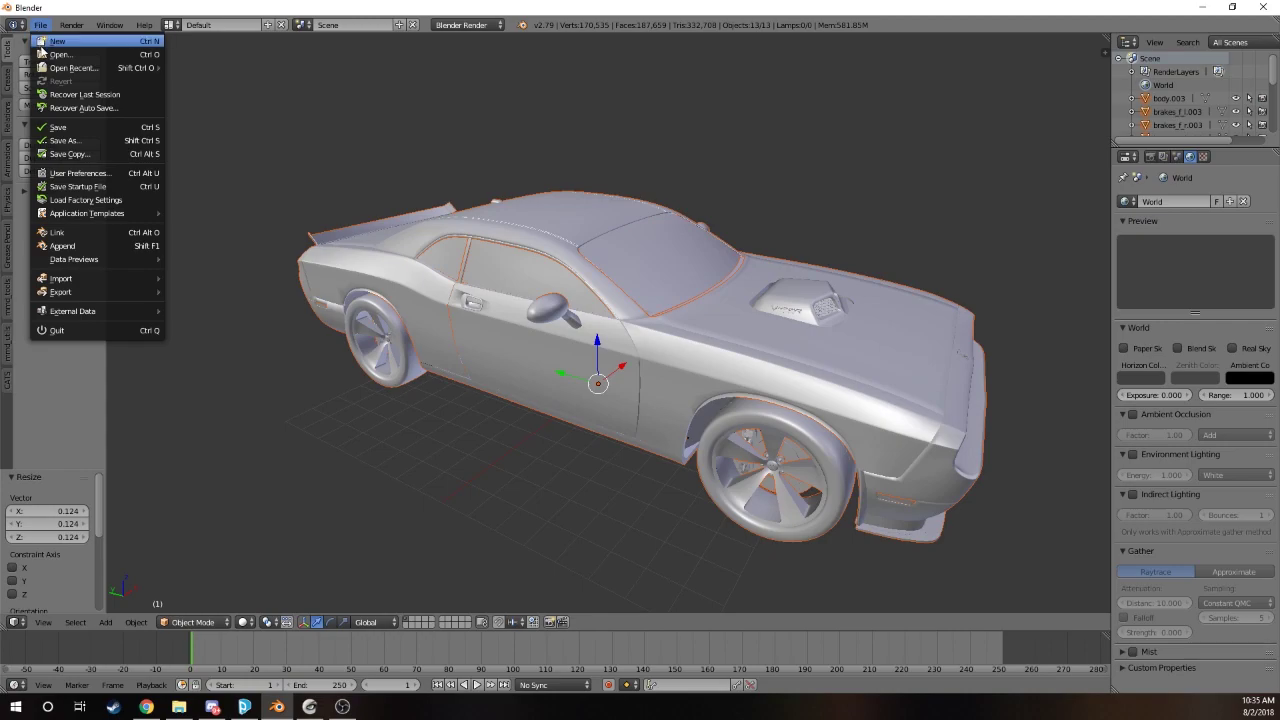
left_click(66, 174)
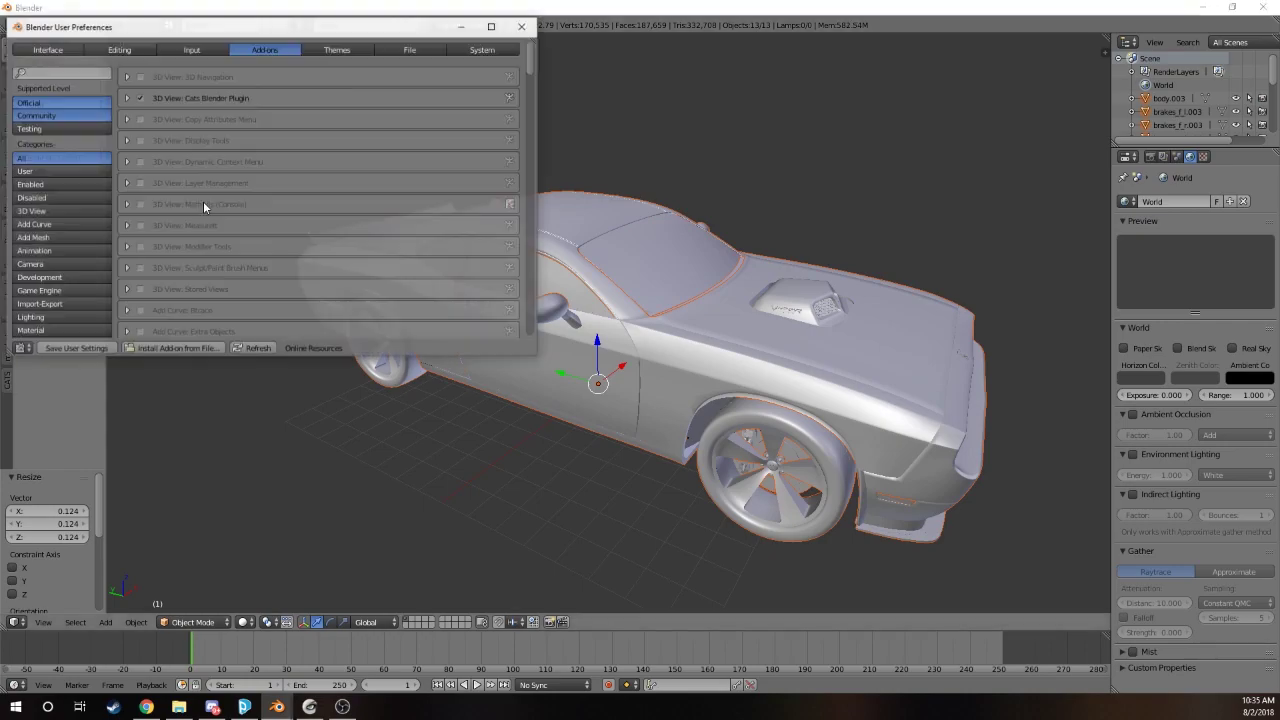
left_click(48, 74)
type("vrml")
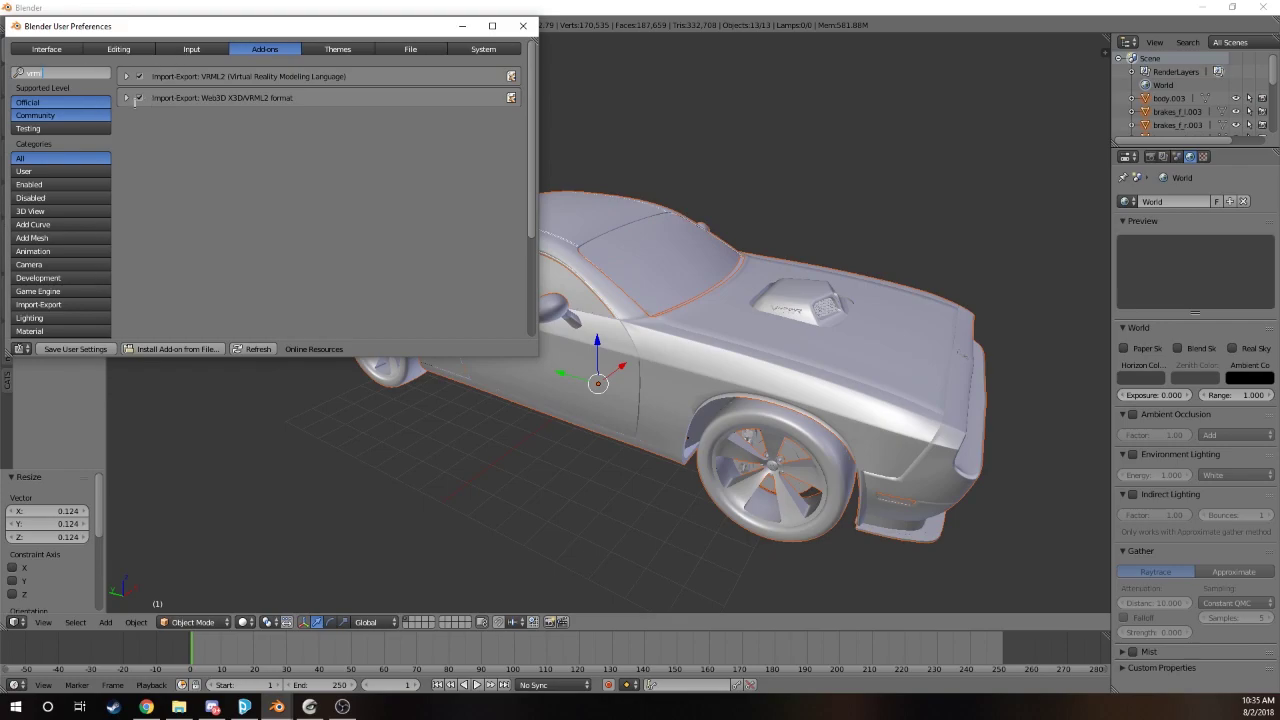
left_click(85, 350)
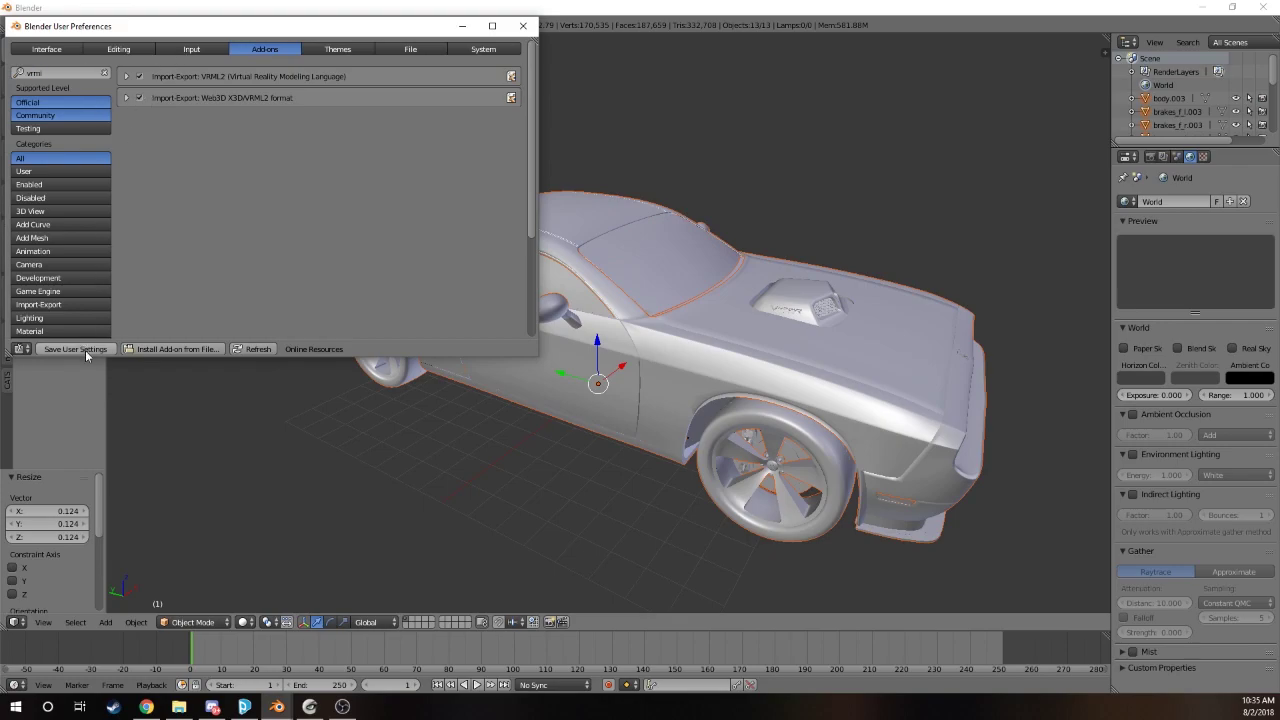
left_click(524, 26)
left_click(40, 24)
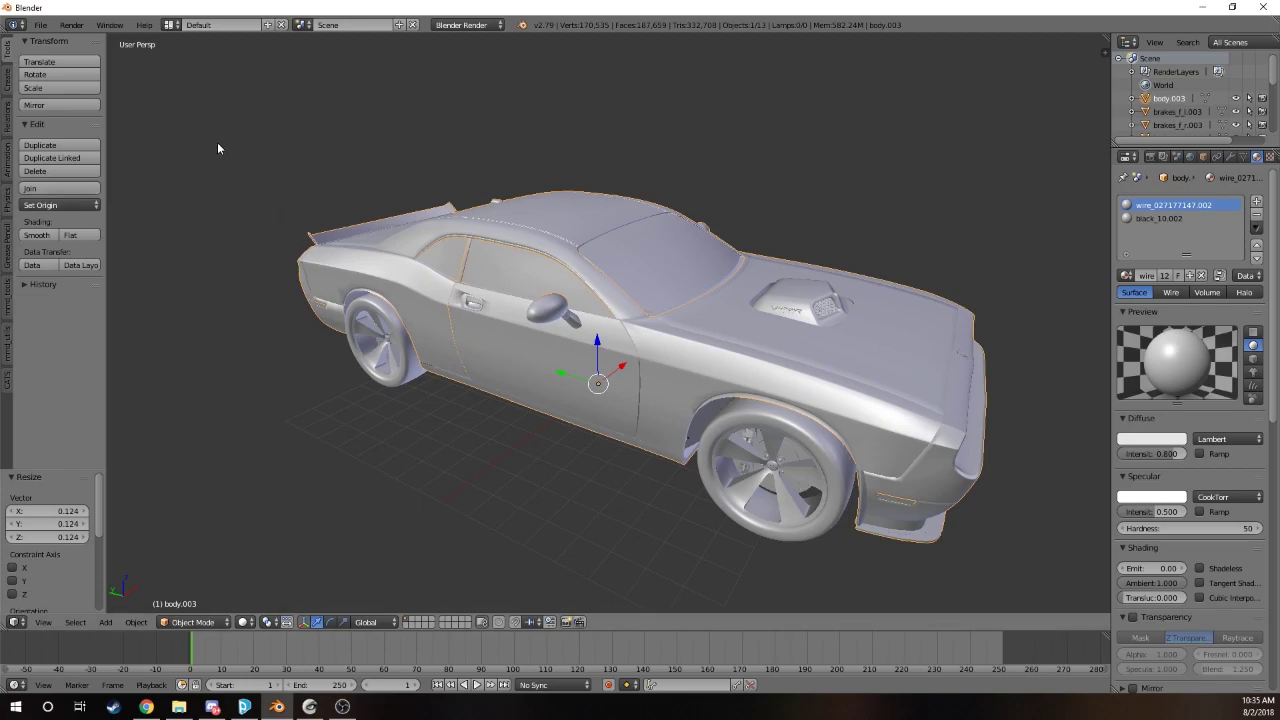
Export the car as VRML2 to Mustang.wrl in the GrabCad Tuts folder.
left_click(39, 25)
mouse_move(98, 293)
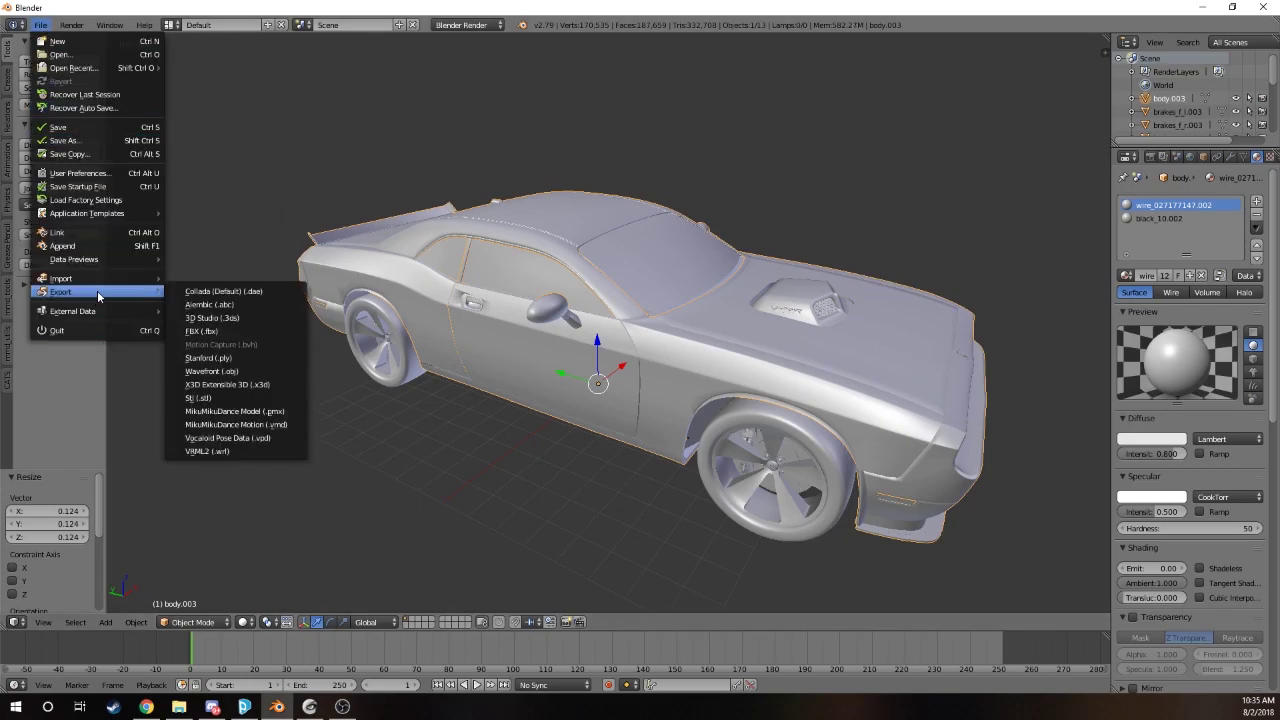
left_click(238, 451)
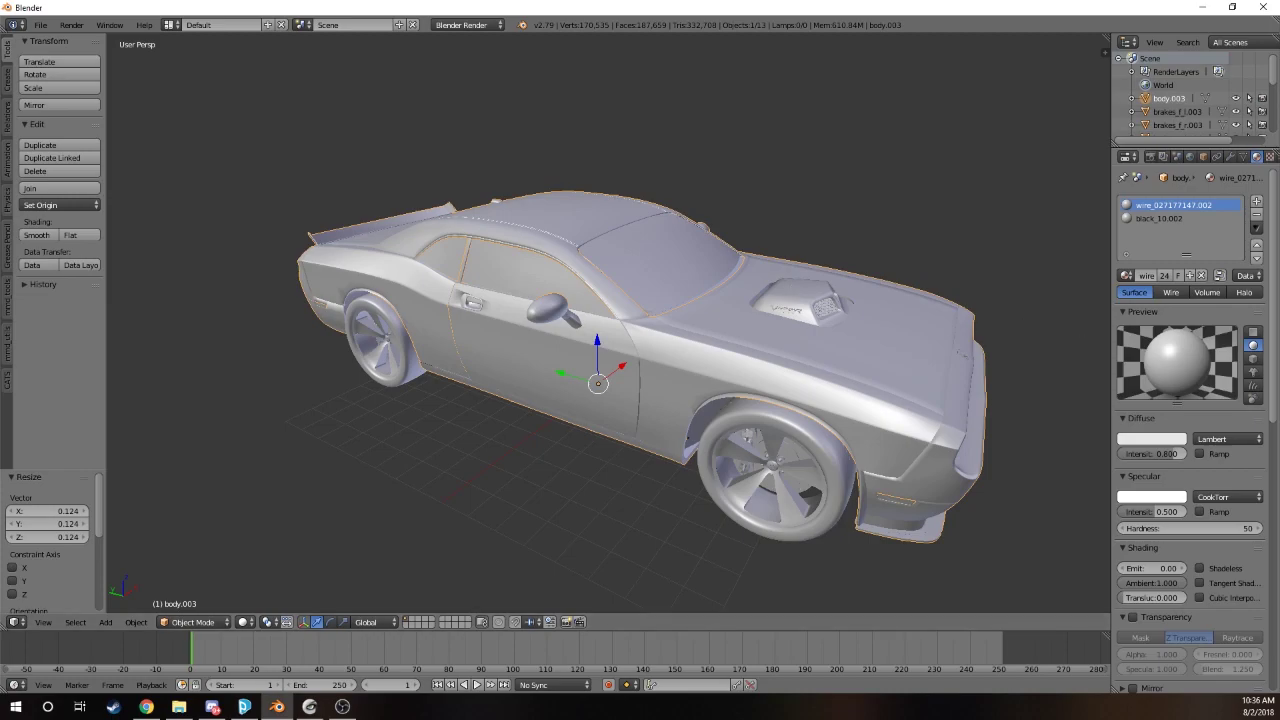
In GrabCAD Print, add Mustang.wrl from the GrabCad Tuts folder to the tray.
key("alt+Tab")
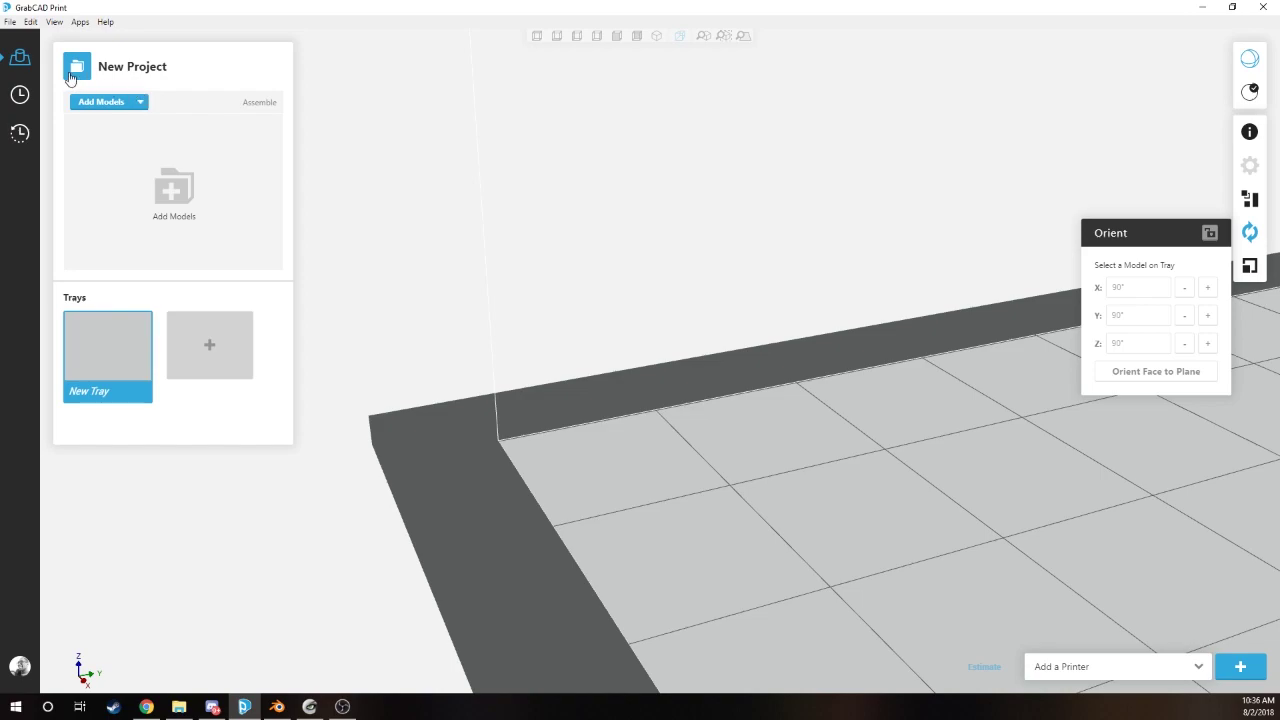
left_click(10, 22)
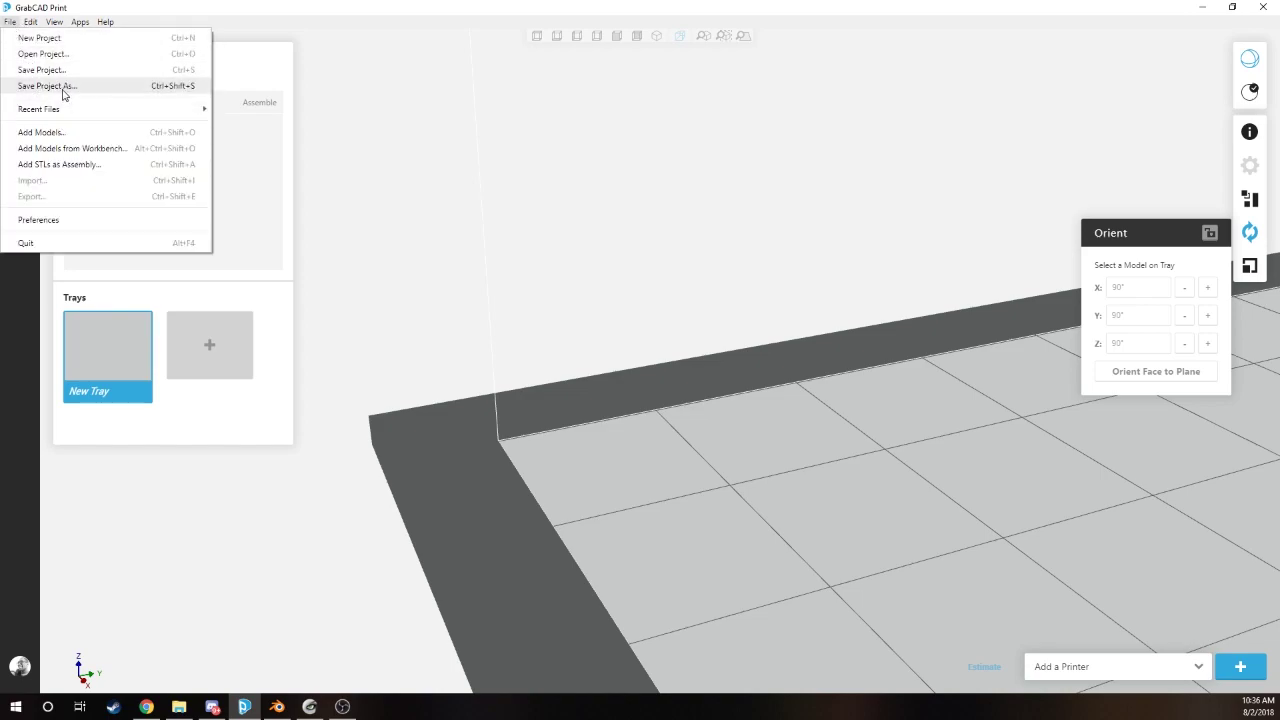
left_click(655, 186)
left_click(100, 102)
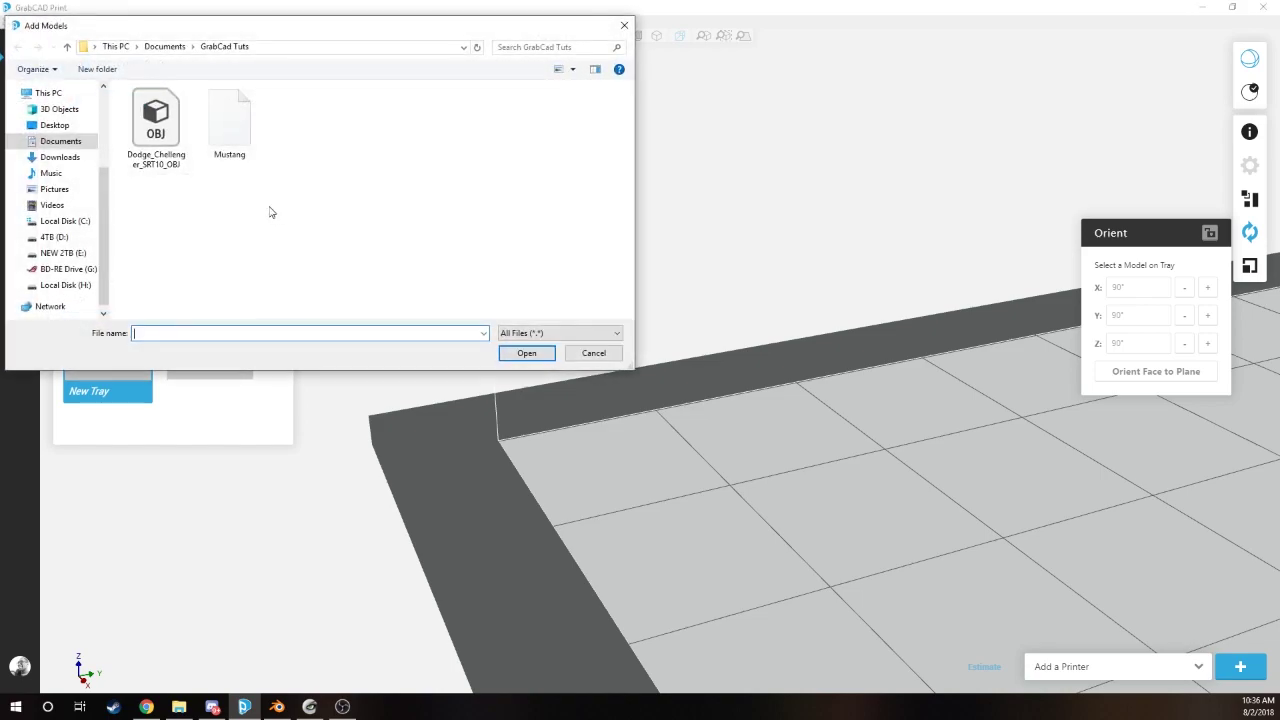
left_click(221, 131)
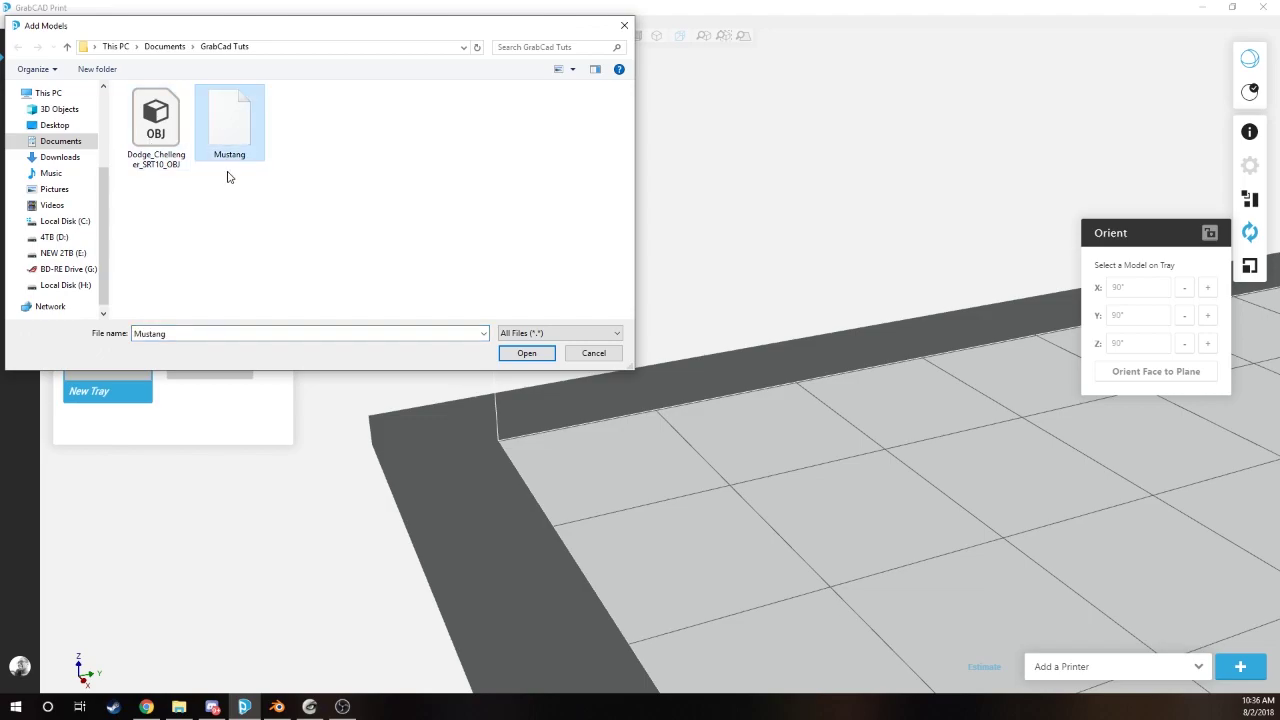
left_click(532, 358)
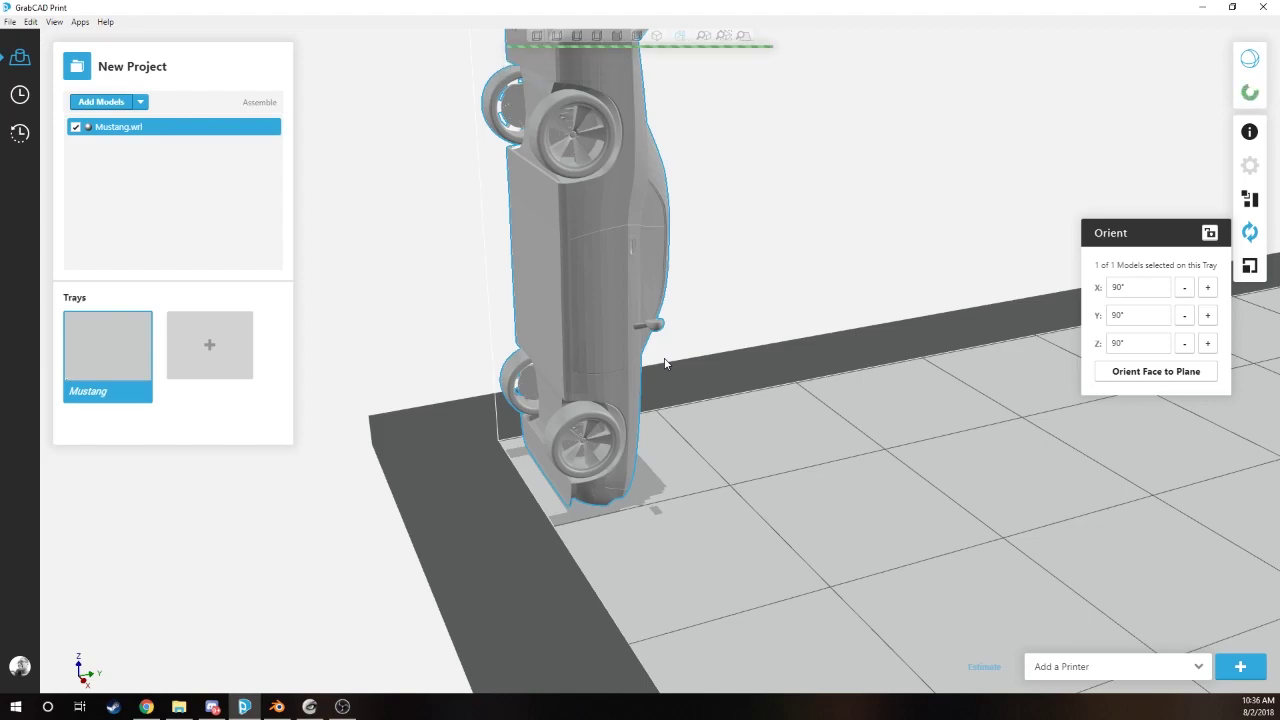
Rotate the Mustang 90° about X so it lies flat on its wheels.
right_click_drag(650, 273, 654, 226)
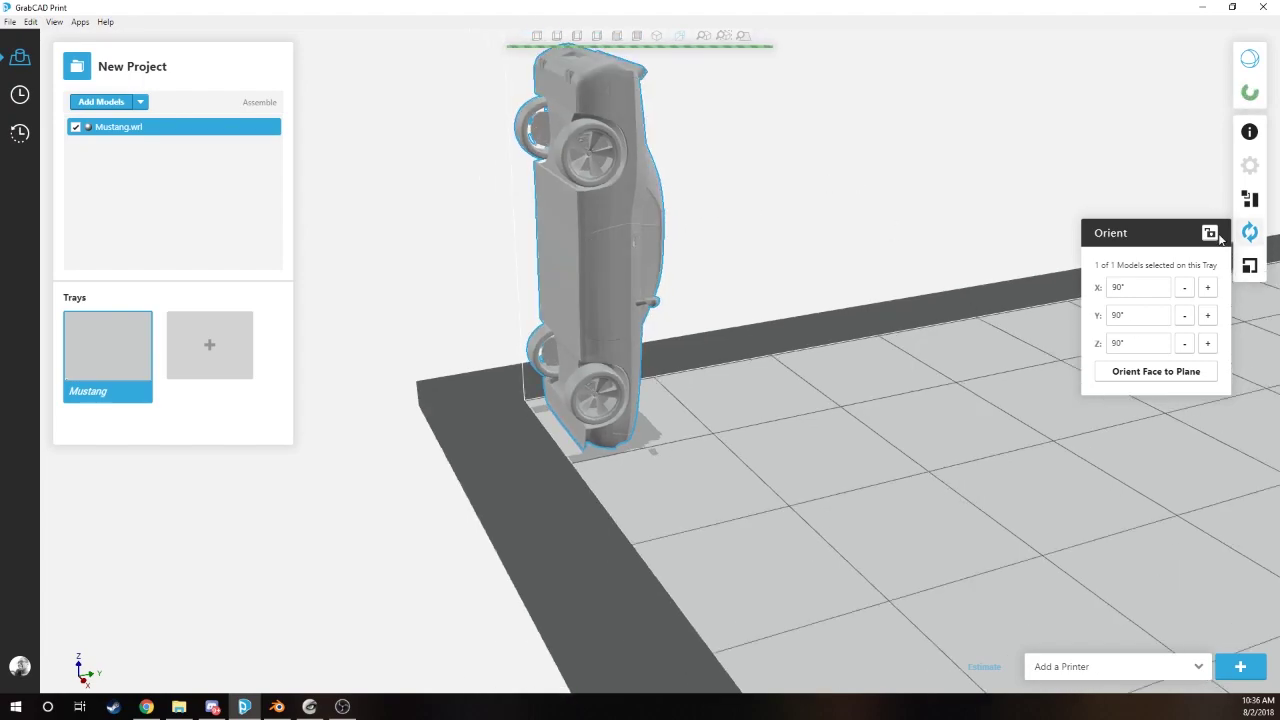
left_click(1249, 232)
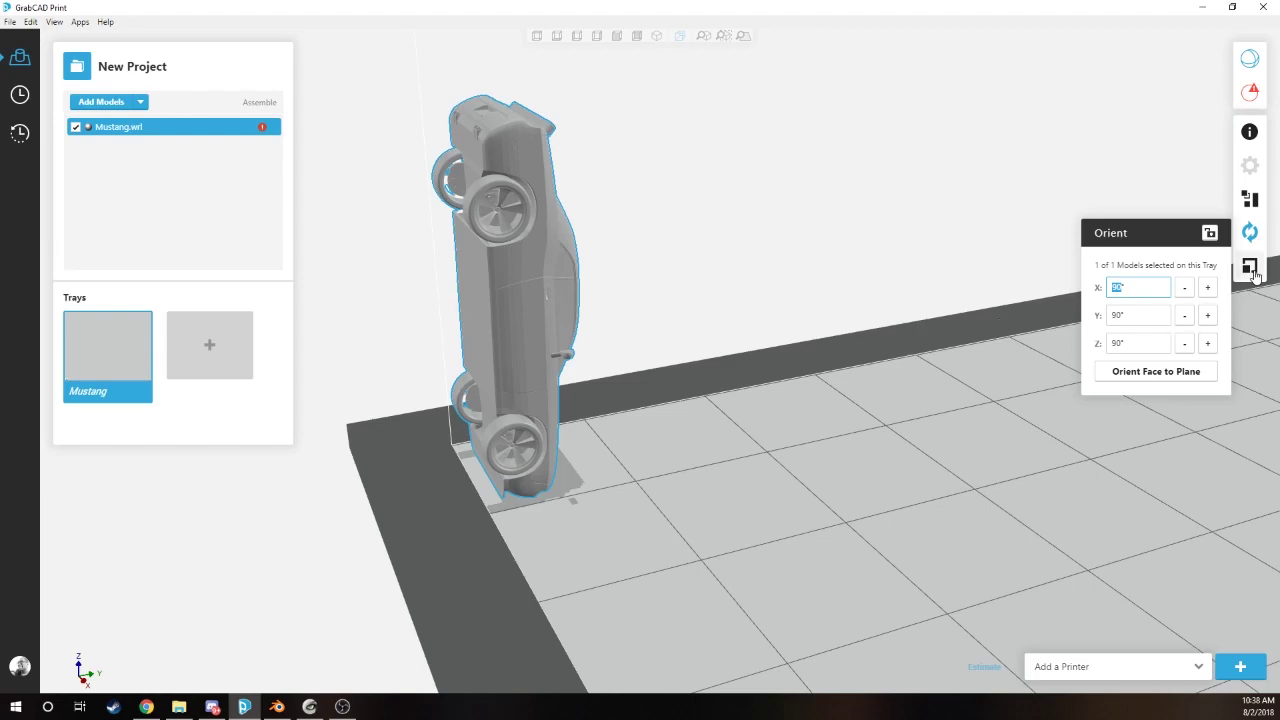
left_click(1208, 292)
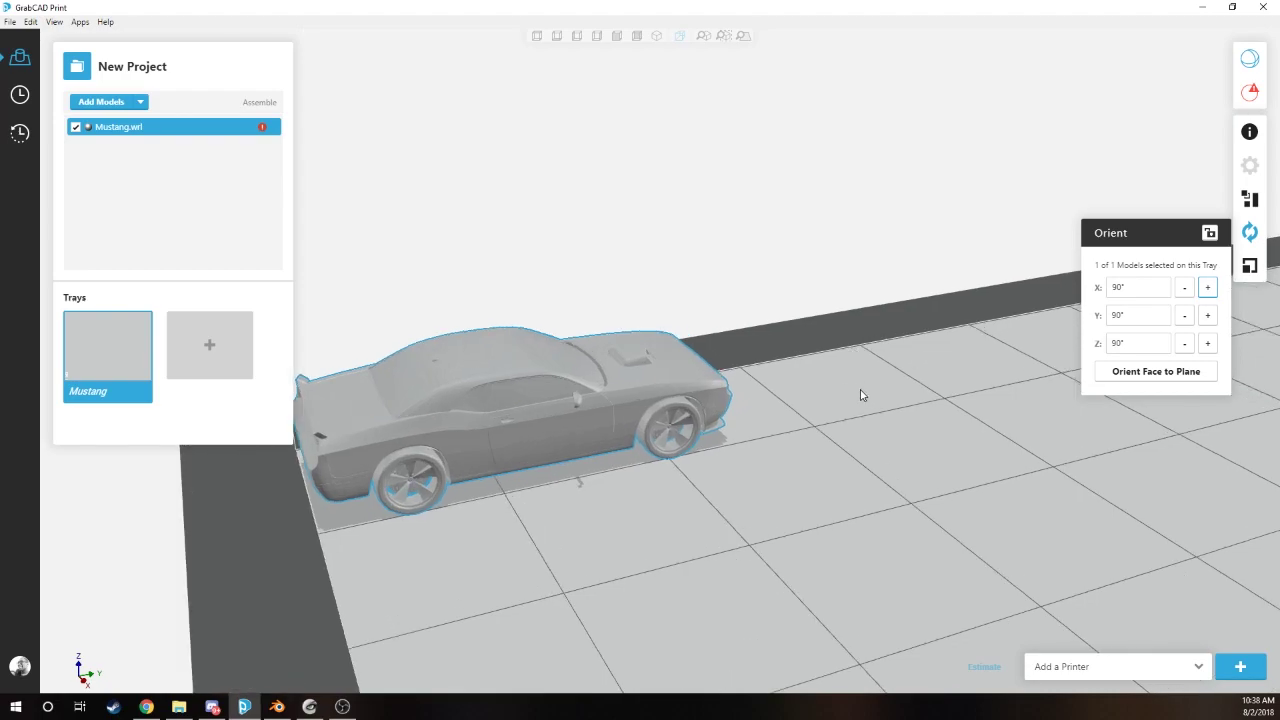
right_click_drag(863, 394, 863, 423)
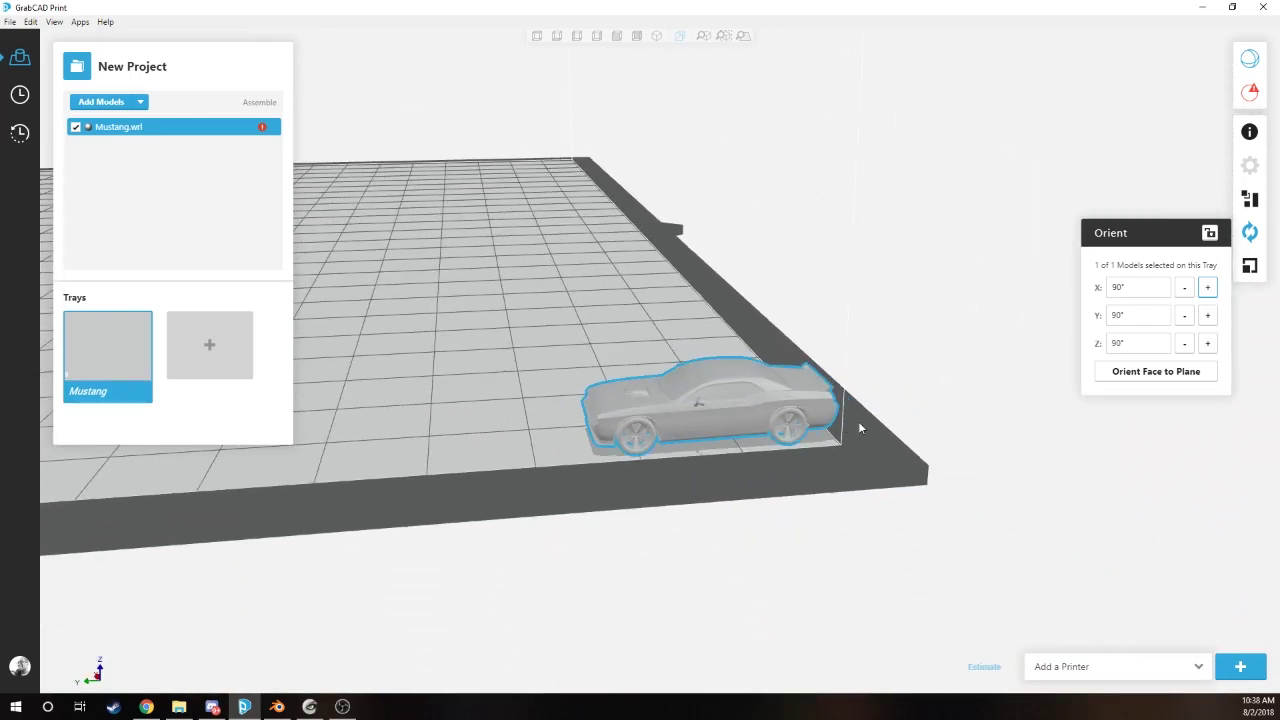
Scale the Mustang uniformly to 500%, about 2.227 × 1.372 × 4.825 inches.
left_click(1249, 265)
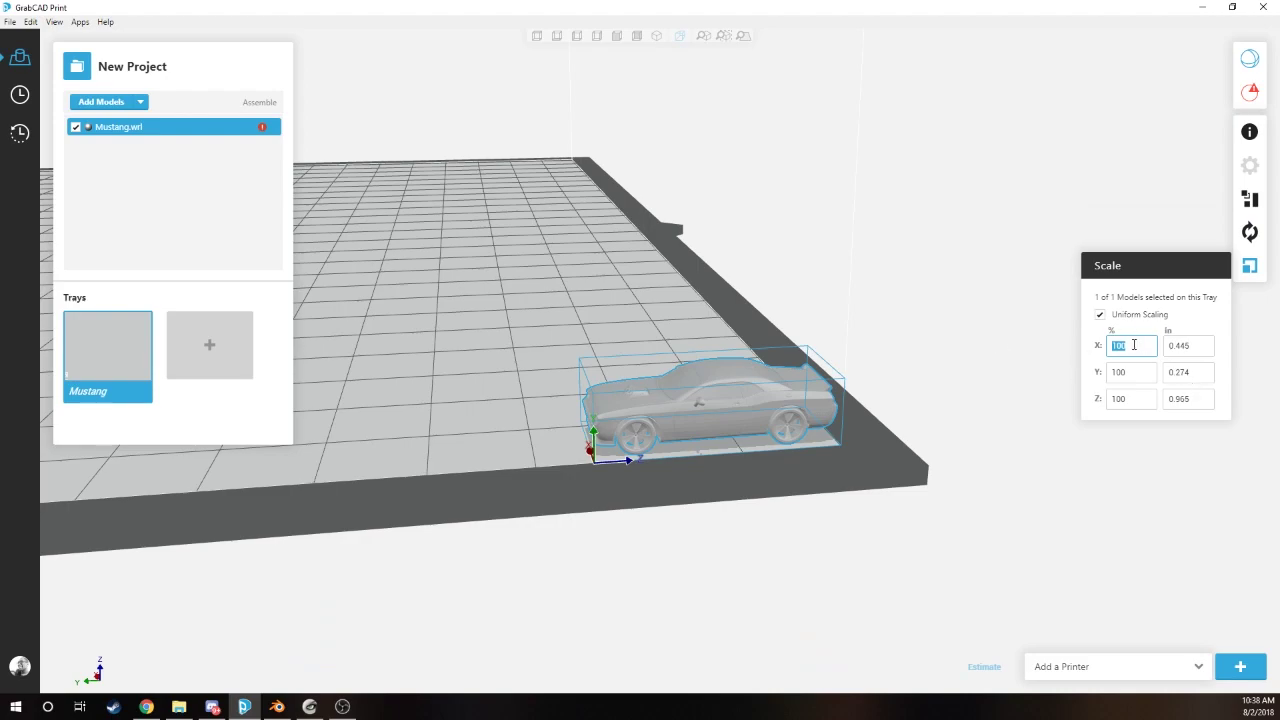
type("500")
key("Tab")
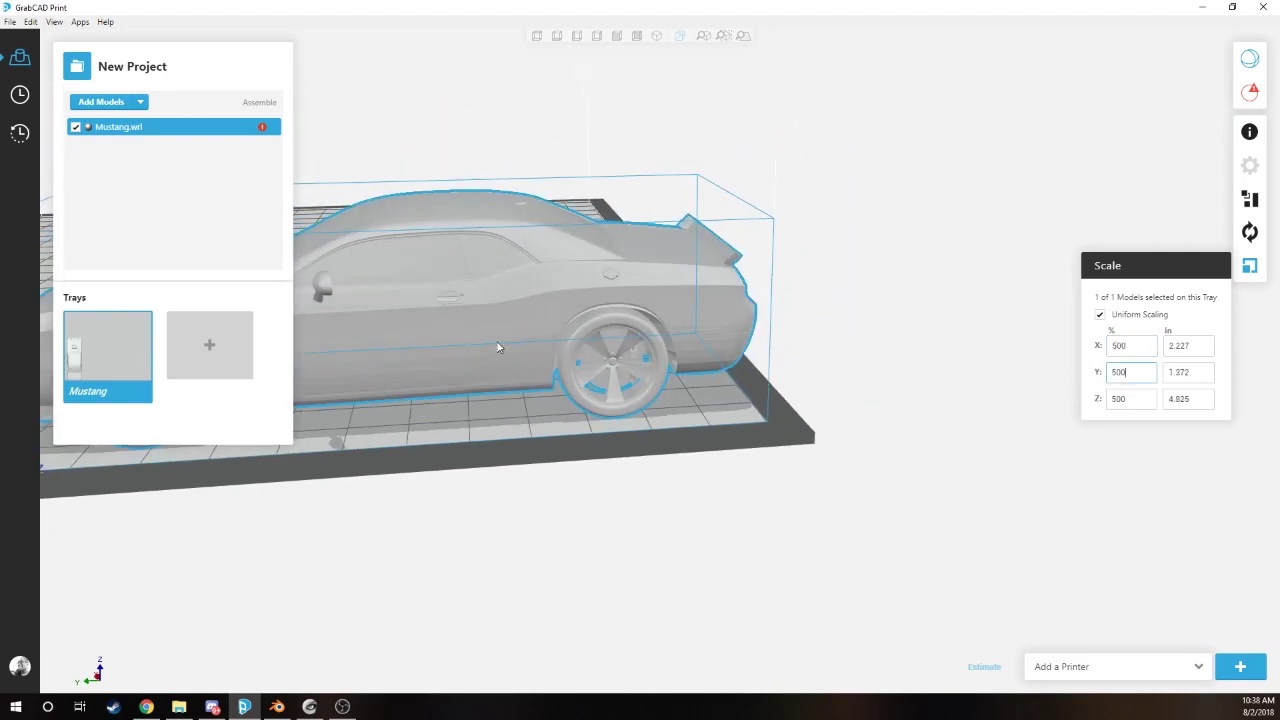
right_click_drag(700, 393, 631, 346)
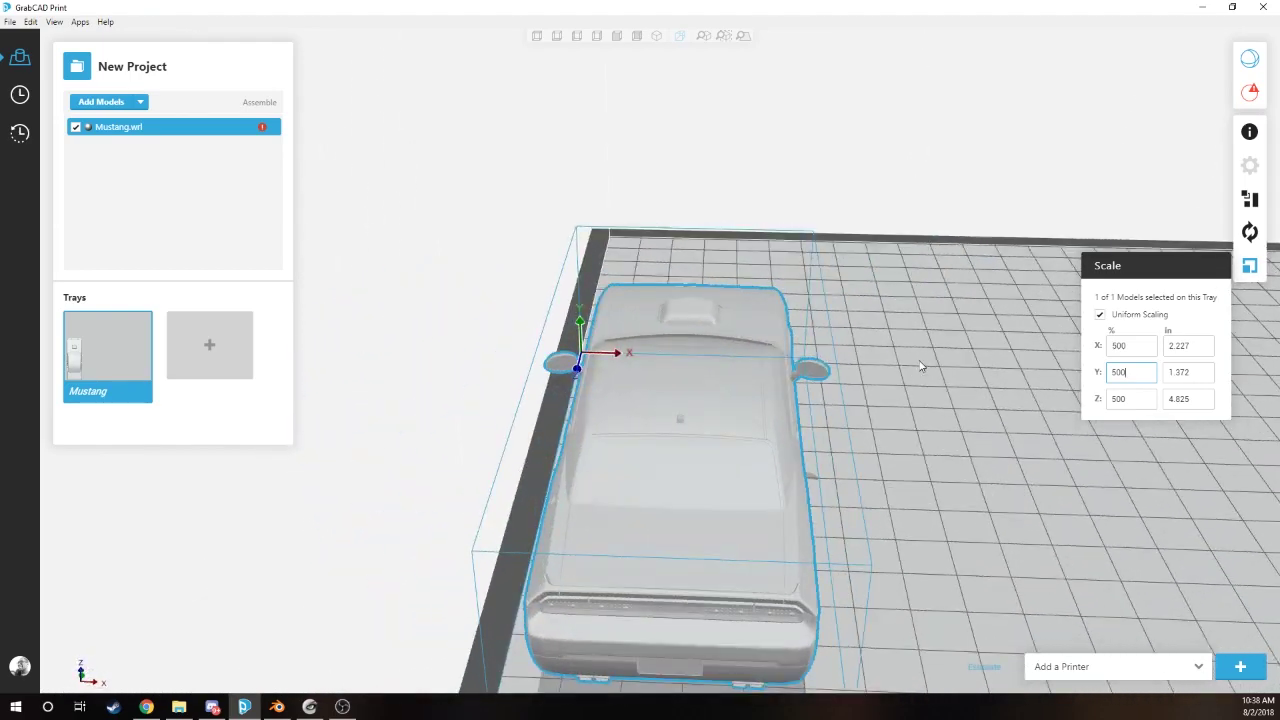